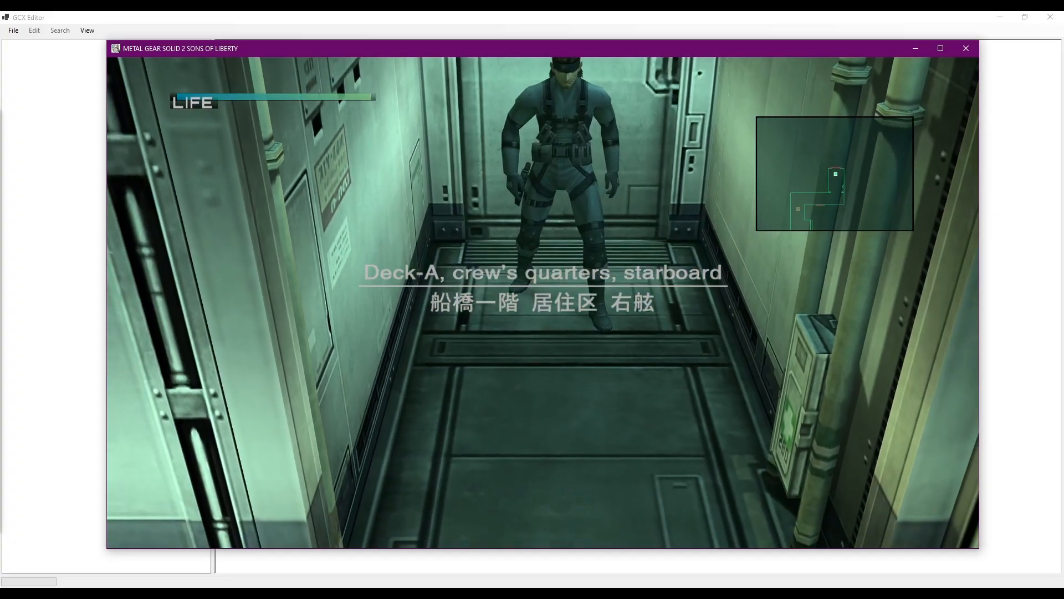
Pause the game, switch to GCX Editor and load the stage's .gcx file.
key("shift+Tab")
left_click(14, 30)
left_click(13, 31)
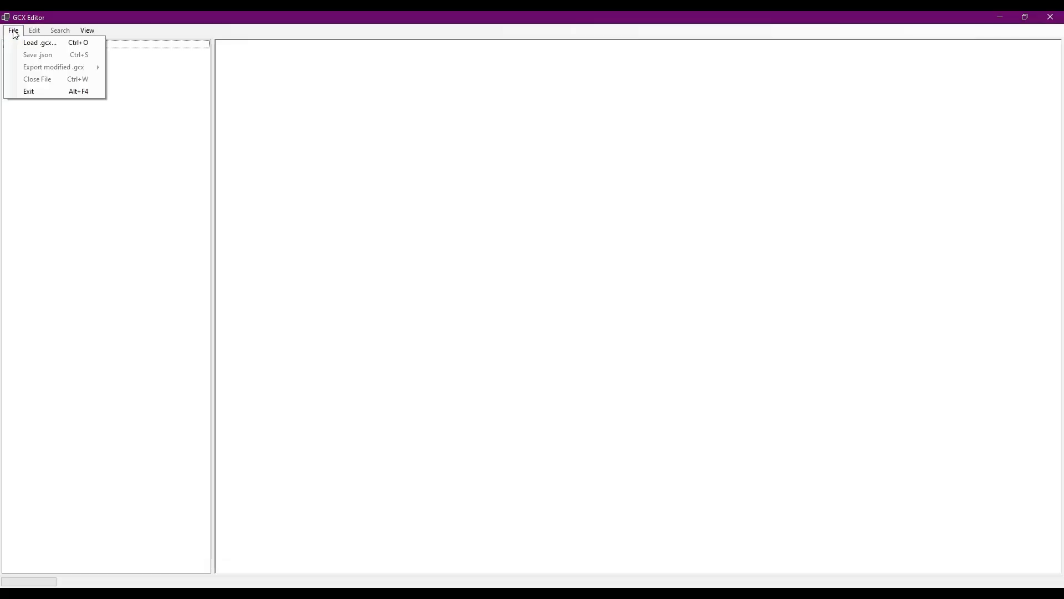
left_click(24, 39)
left_click_drag(522, 94, 521, 203)
double_click(190, 230)
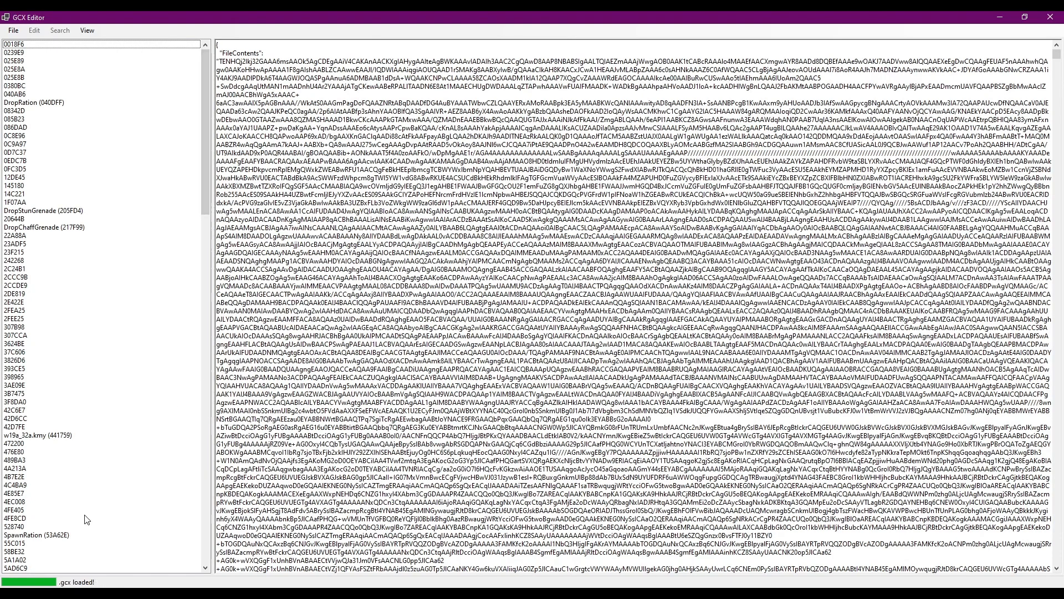
Open the SpawnRation procedure's references and examine the block that invokes SpawnRation.
left_click(60, 536)
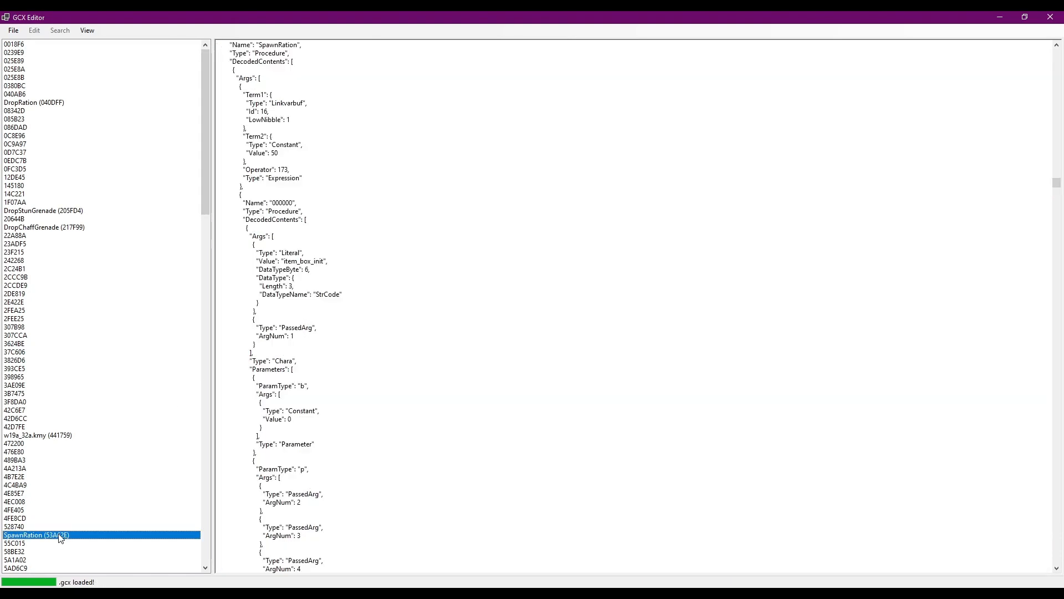
left_click(61, 538)
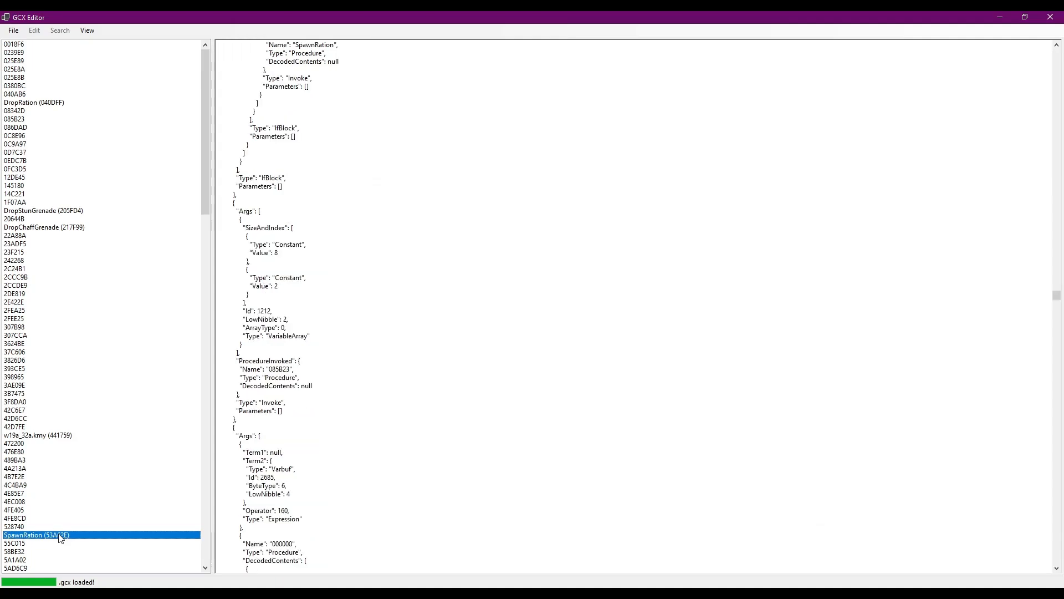
scroll(253, 372, "up", 2)
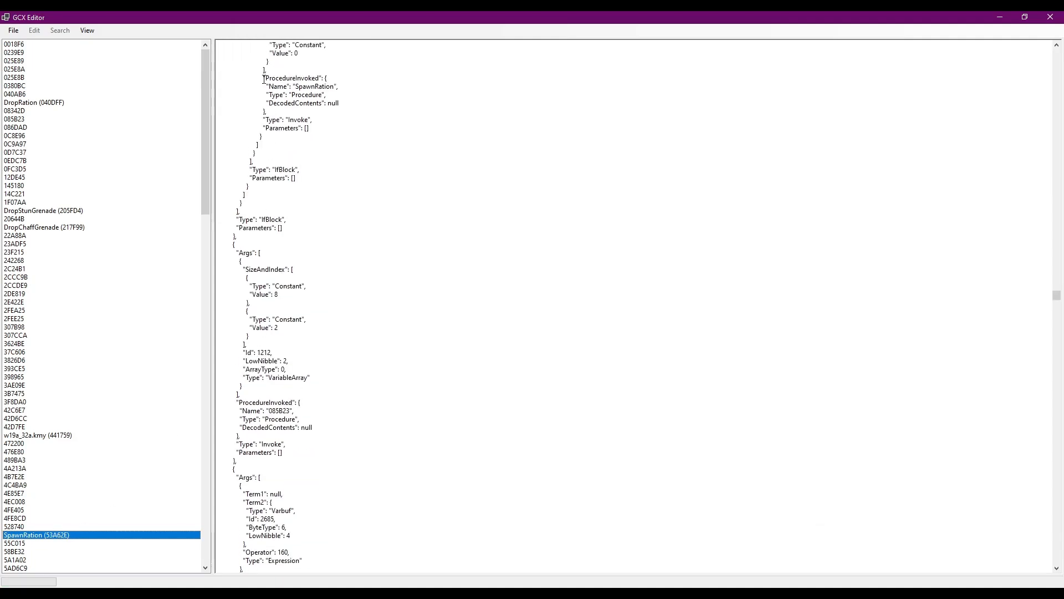
left_click_drag(264, 78, 314, 126)
scroll(333, 167, "up", 5)
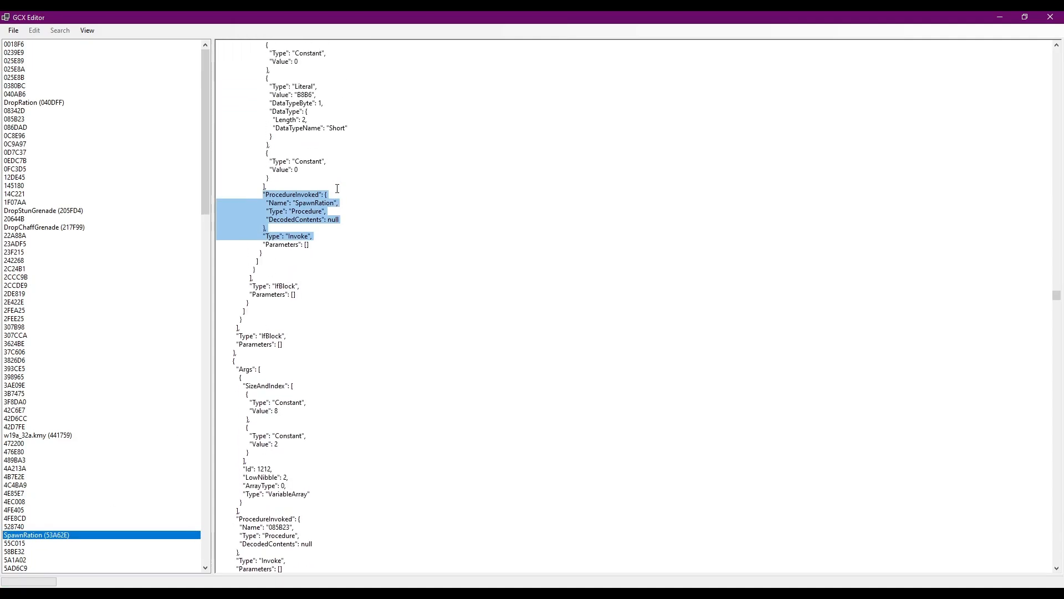
scroll(336, 189, "up", 10)
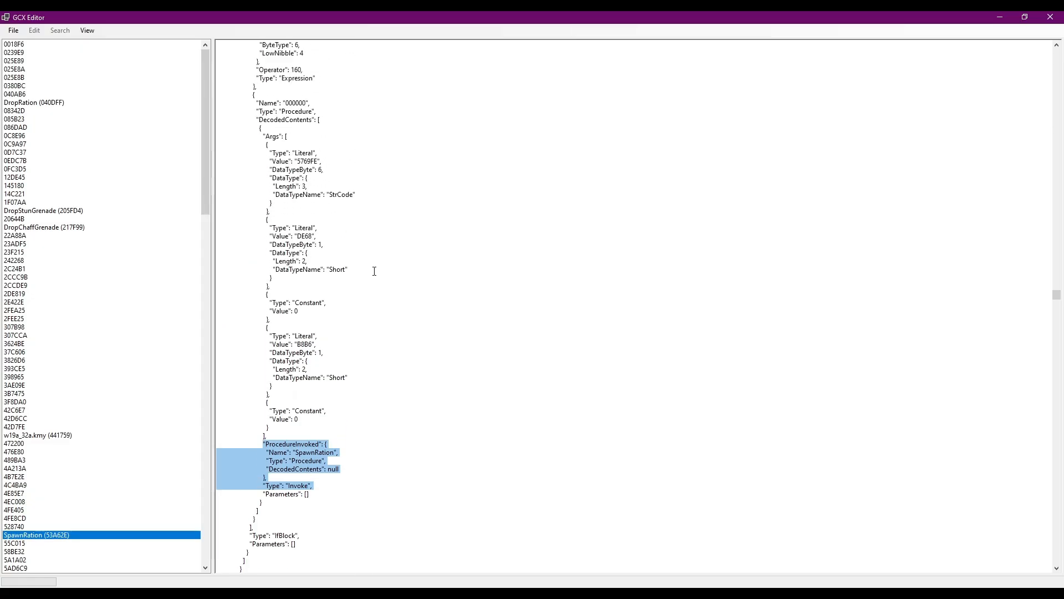
left_click_drag(254, 98, 305, 514)
left_click(325, 393)
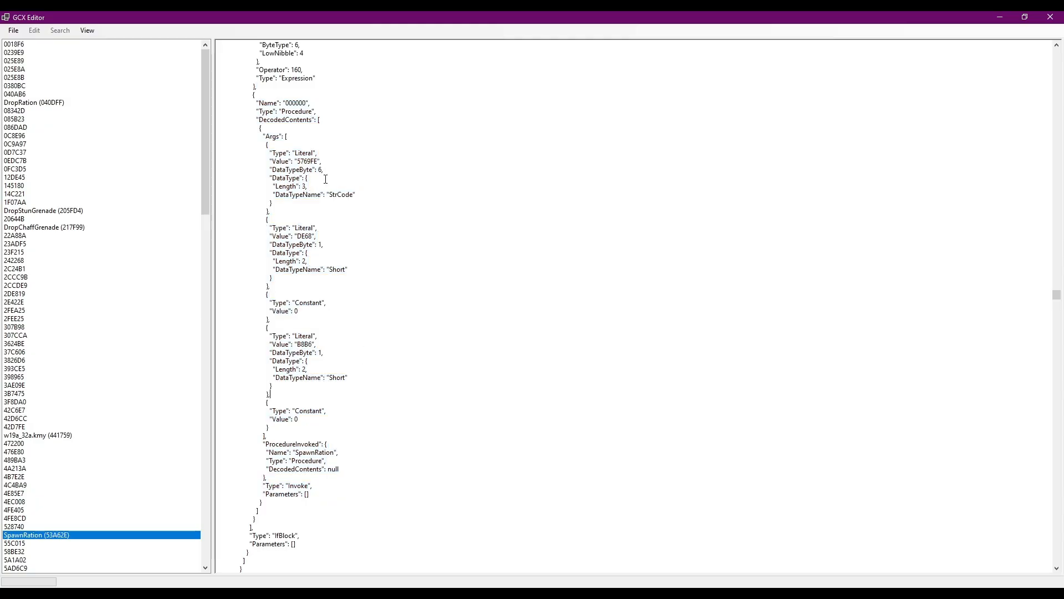
Examine each argument value passed in the SpawnRation call, plus the invoked procedure's name.
double_click(304, 161)
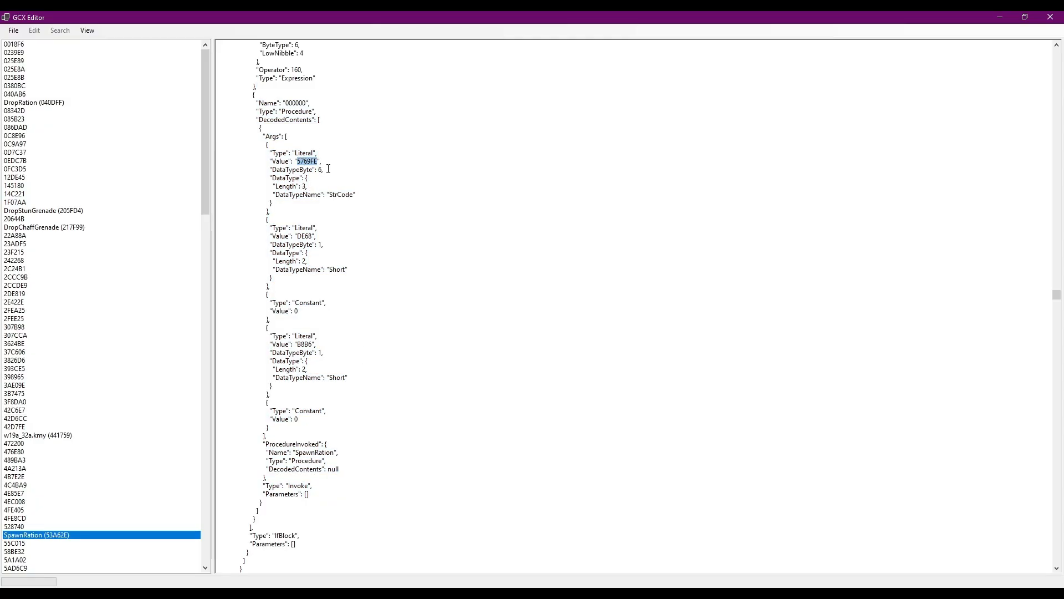
double_click(303, 238)
double_click(296, 311)
double_click(306, 344)
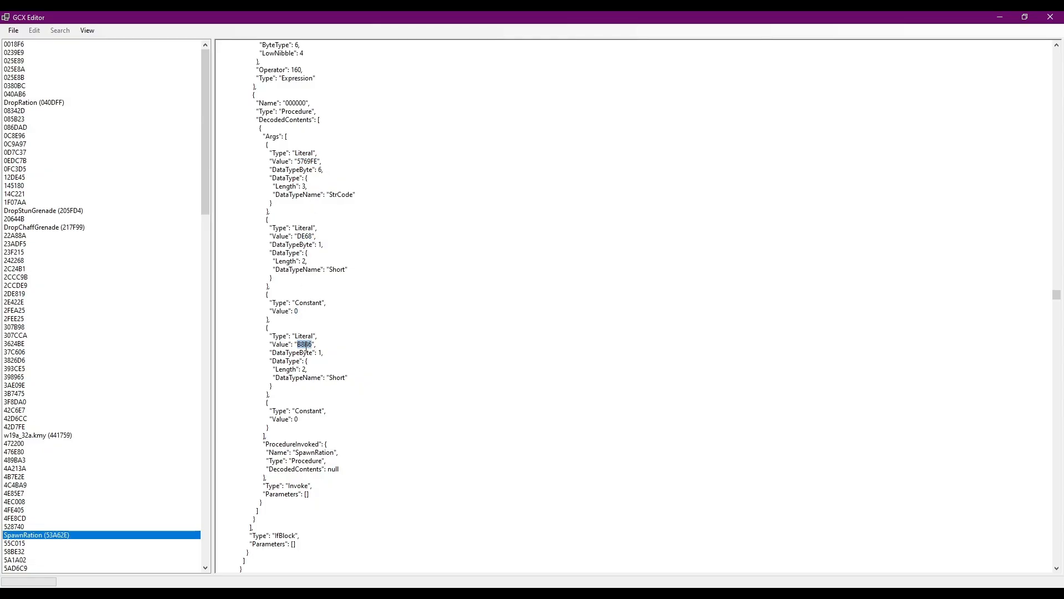
double_click(298, 419)
left_click_drag(292, 452, 341, 457)
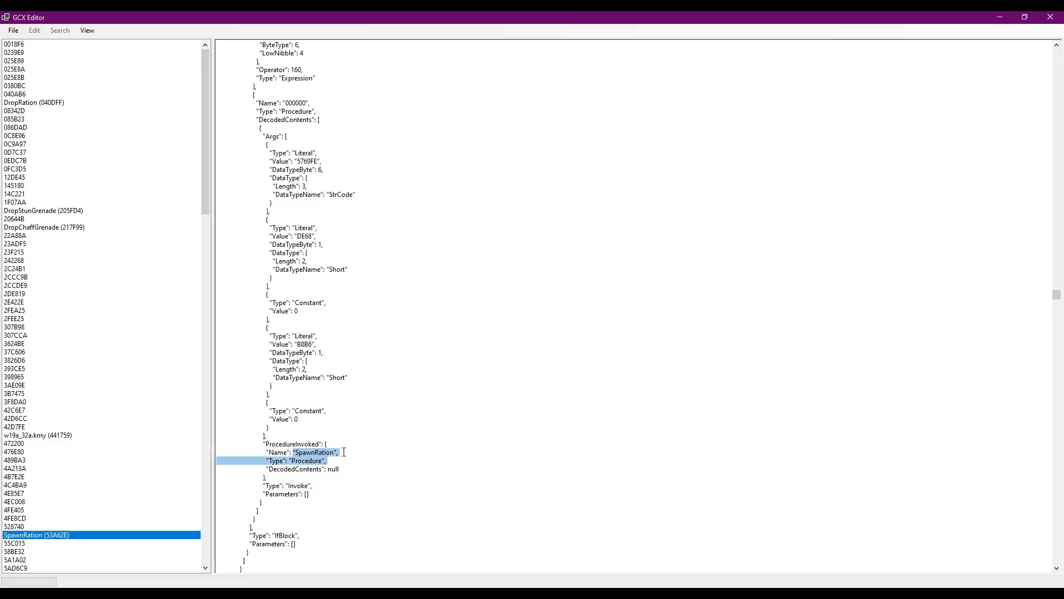
left_click(343, 452)
Find the SpawnM9Ammo procedure and examine the block that invokes it.
left_click_drag(202, 164, 205, 354)
left_click(59, 336)
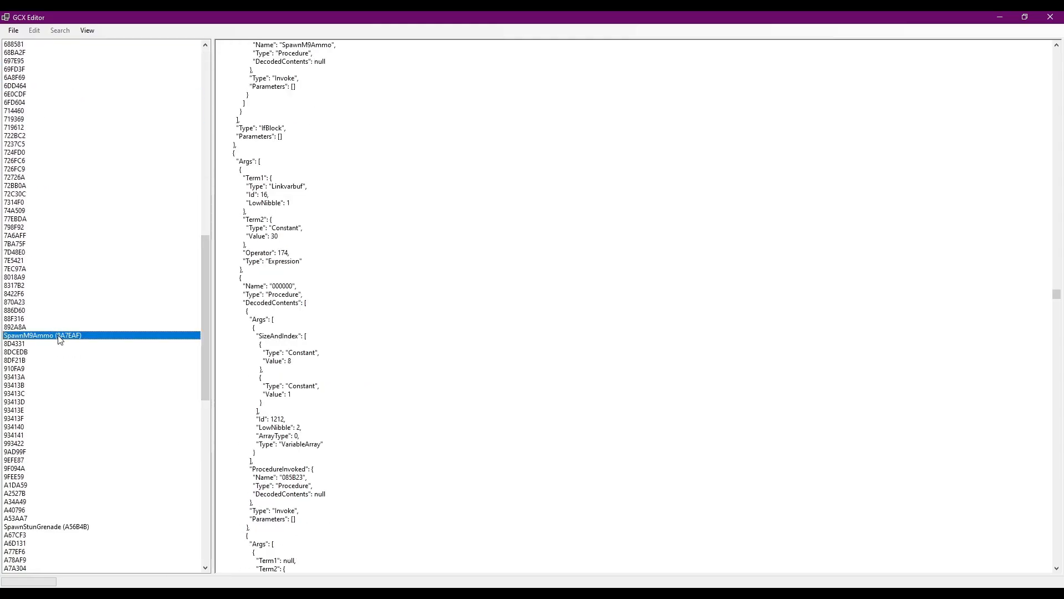
scroll(272, 274, "up", 7)
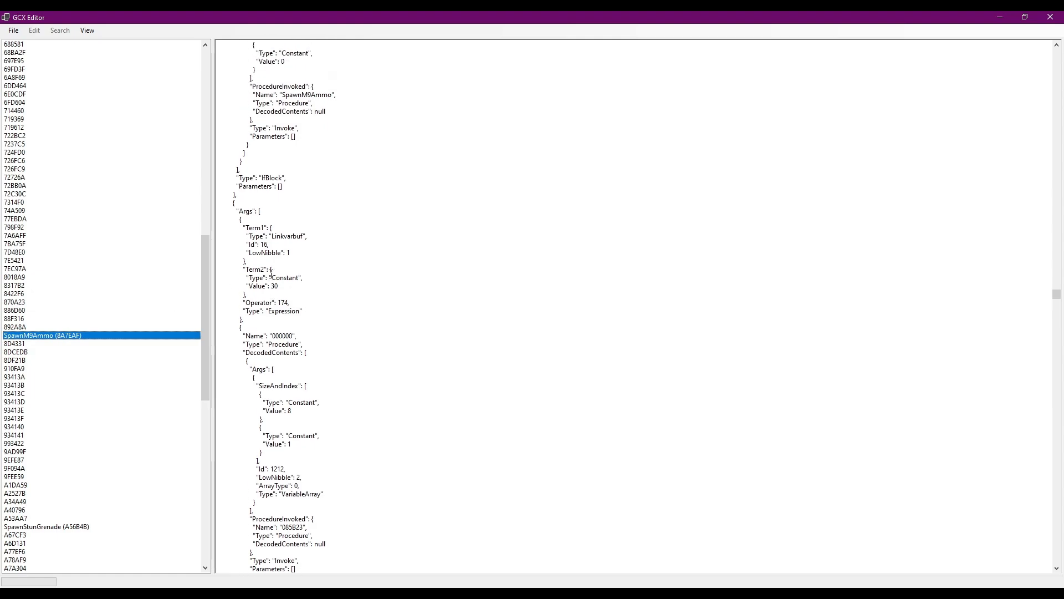
scroll(272, 276, "up", 7)
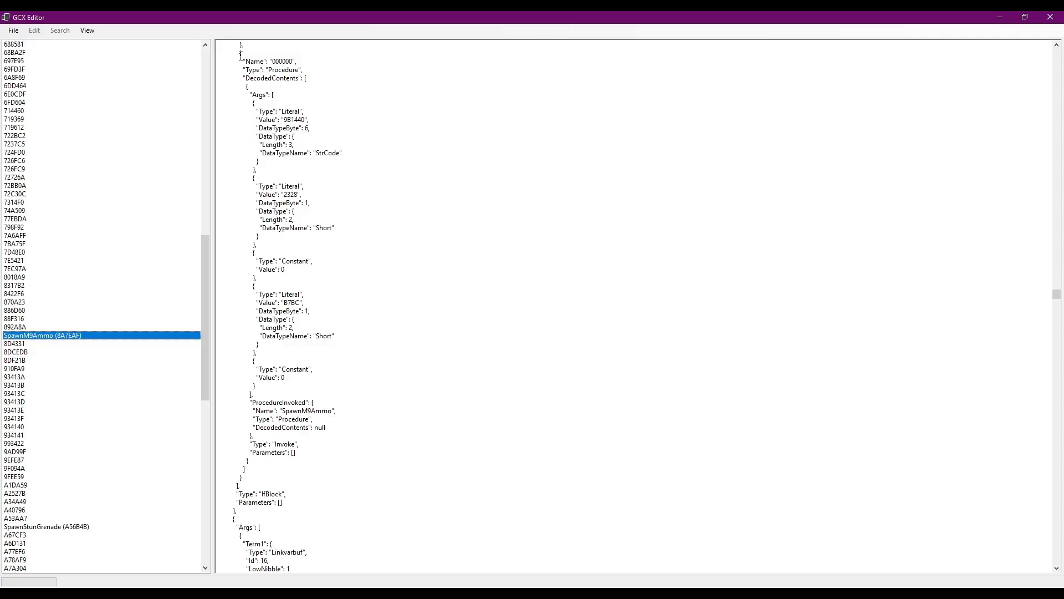
left_click_drag(241, 55, 286, 478)
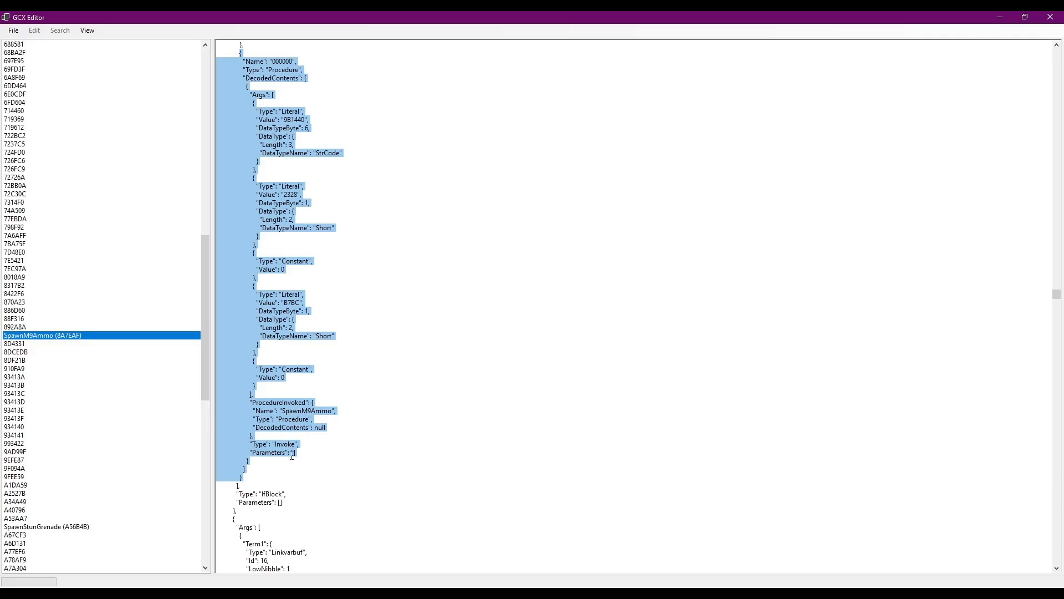
left_click(345, 408)
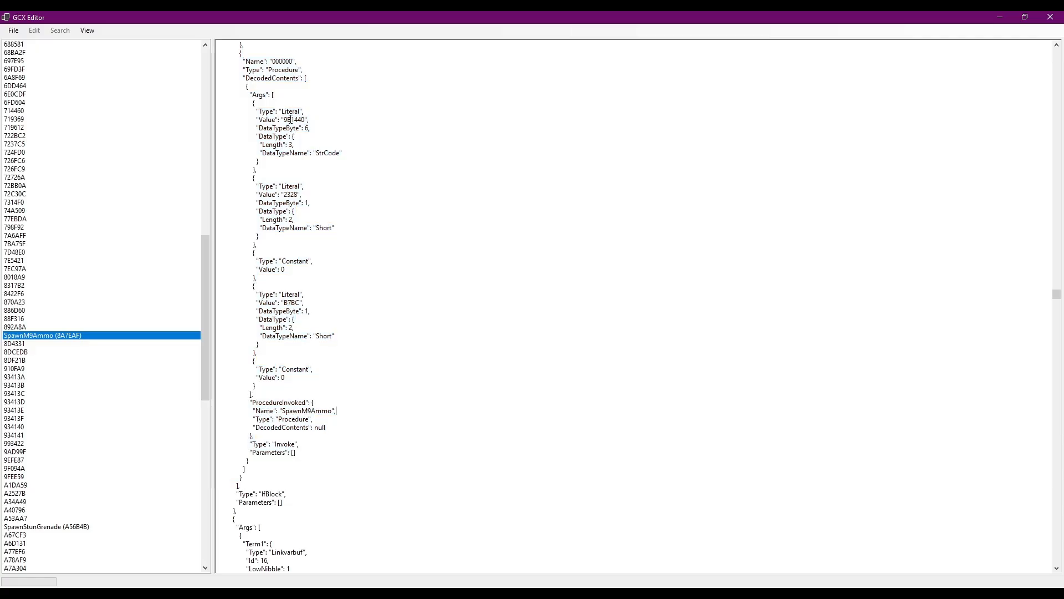
Examine each argument value passed in the SpawnM9Ammo call, plus the invoked procedure's name.
double_click(290, 119)
double_click(289, 195)
left_click(282, 270)
double_click(295, 303)
left_click(282, 378)
double_click(328, 410)
left_click(283, 411)
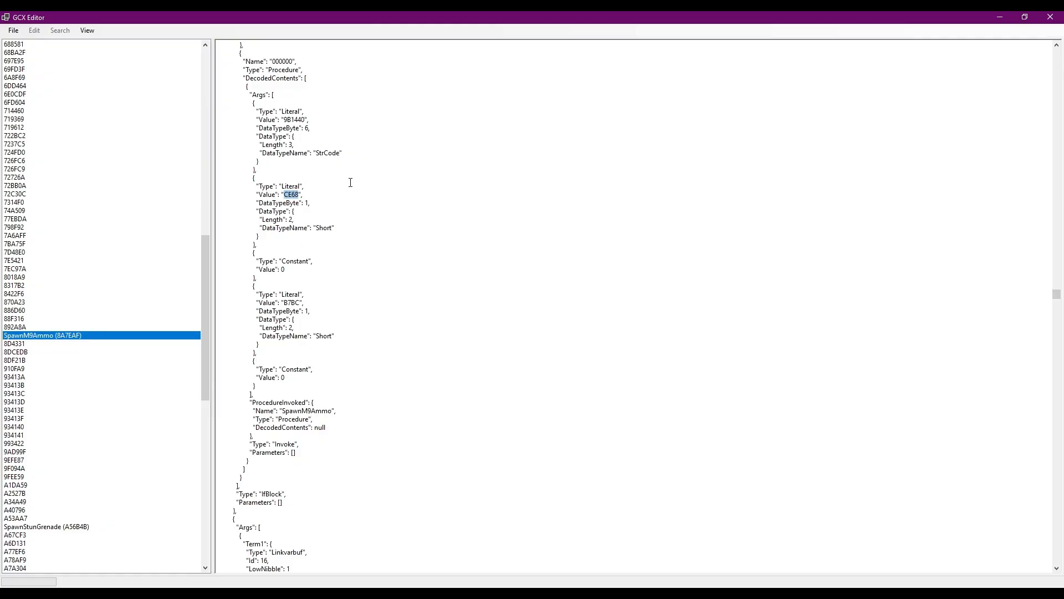
Set the two Short literals in the SpawnM9Ammo call to DE68 and B8B6.
type("DE6")
double_click(287, 304)
type("B6")
Set the two Short literals in the SpawnRation call to 2328 and B7BC.
left_click_drag(201, 305, 204, 250)
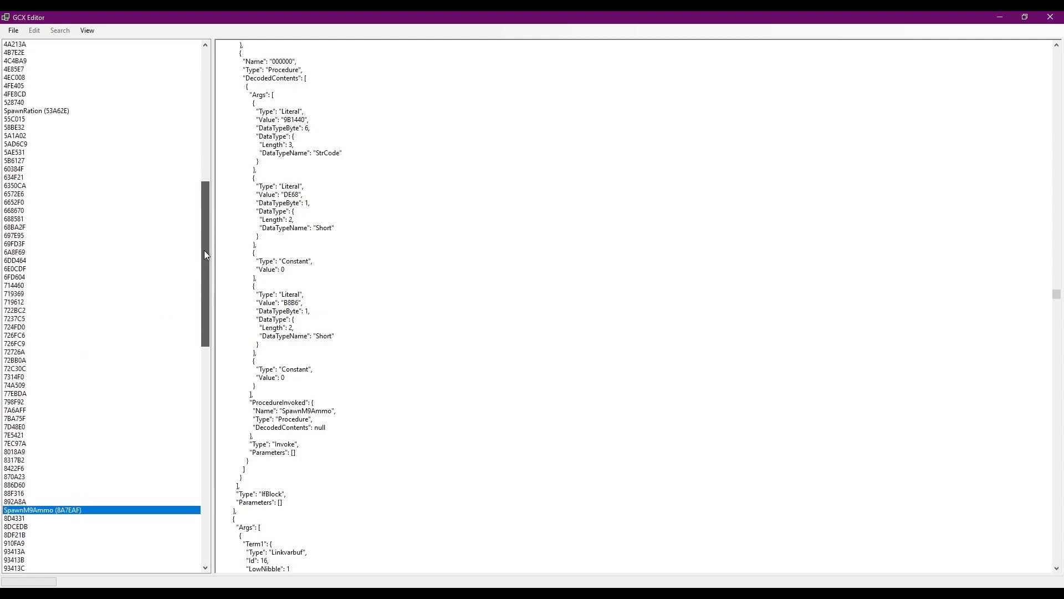
left_click(76, 112)
scroll(290, 143, "up", 12)
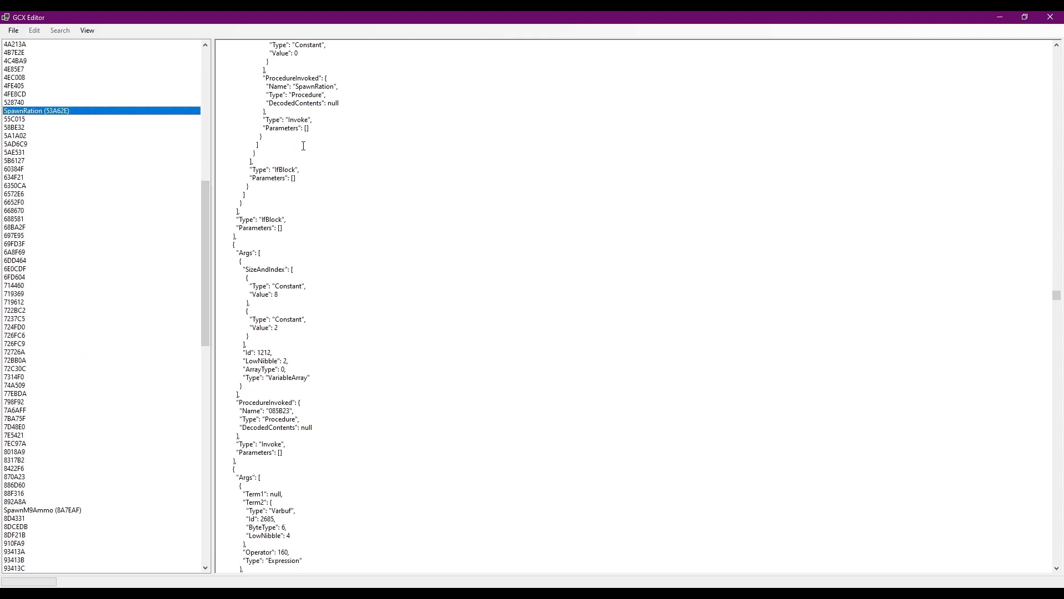
scroll(320, 175, "up", 1)
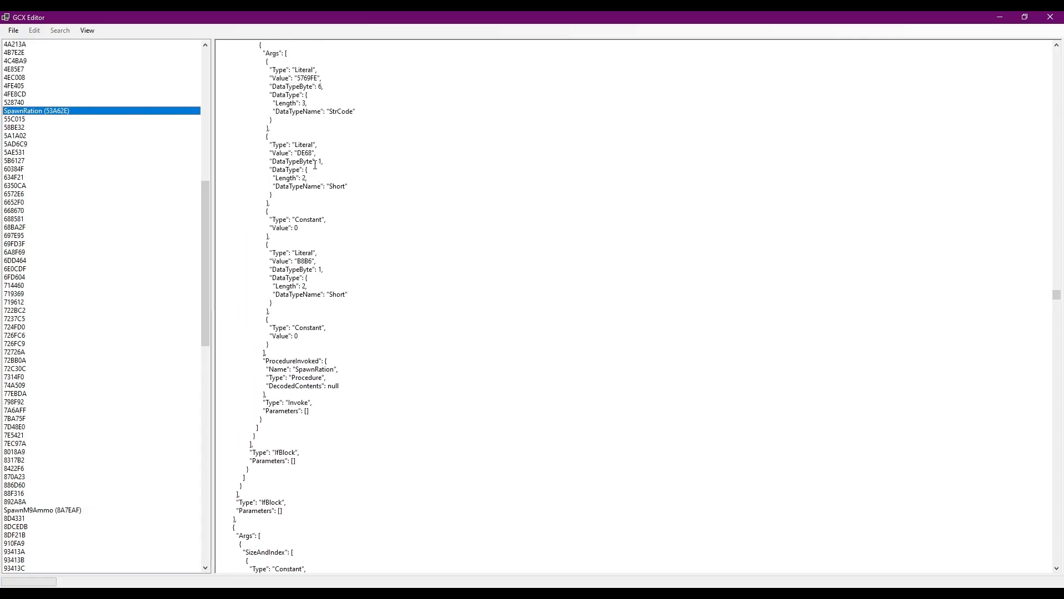
double_click(304, 153)
type("232")
double_click(303, 262)
type("B7BC")
Export the modified .gcx and switch back to METAL GEAR SOLID 2 to resume play.
left_click(14, 30)
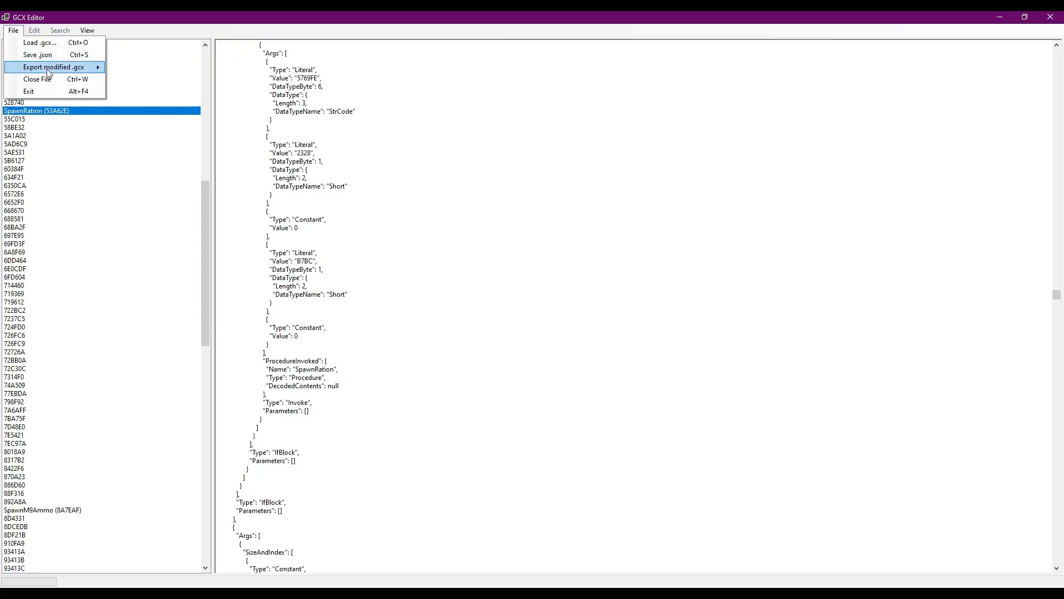
mouse_move(108, 71)
left_click(154, 92)
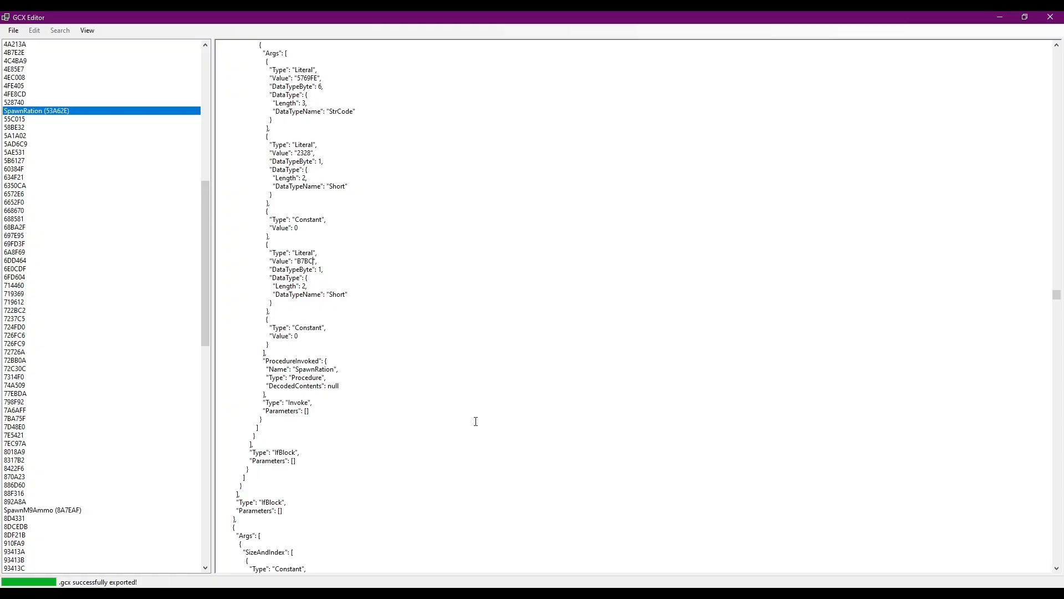
key("alt+Tab")
key("shift+Tab")
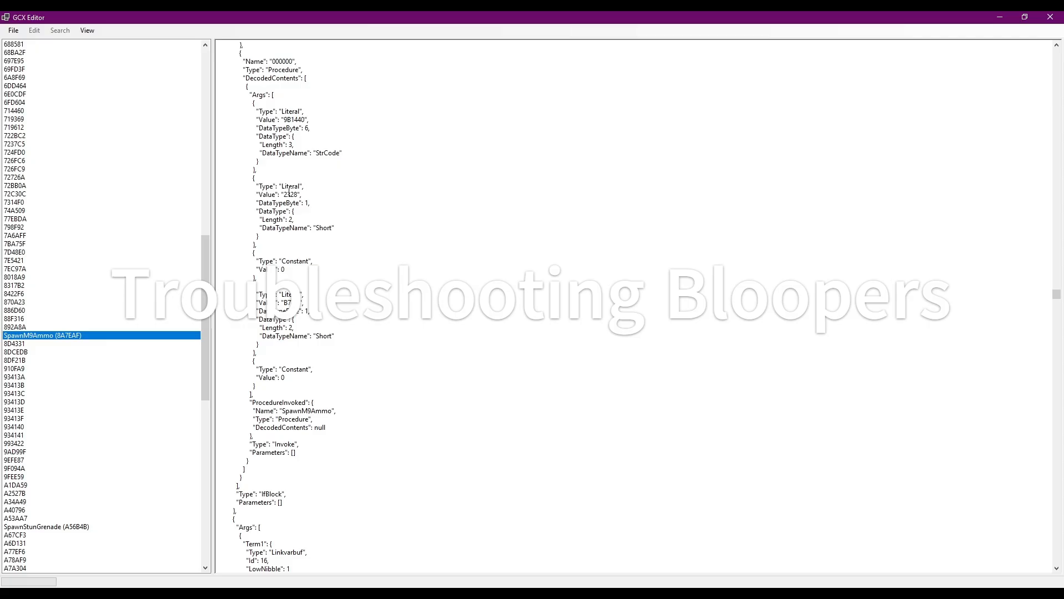
Set the first Short literal in the SpawnM9Ammo call to 9999 and export the modified .gcx.
double_click(288, 195)
type("9999")
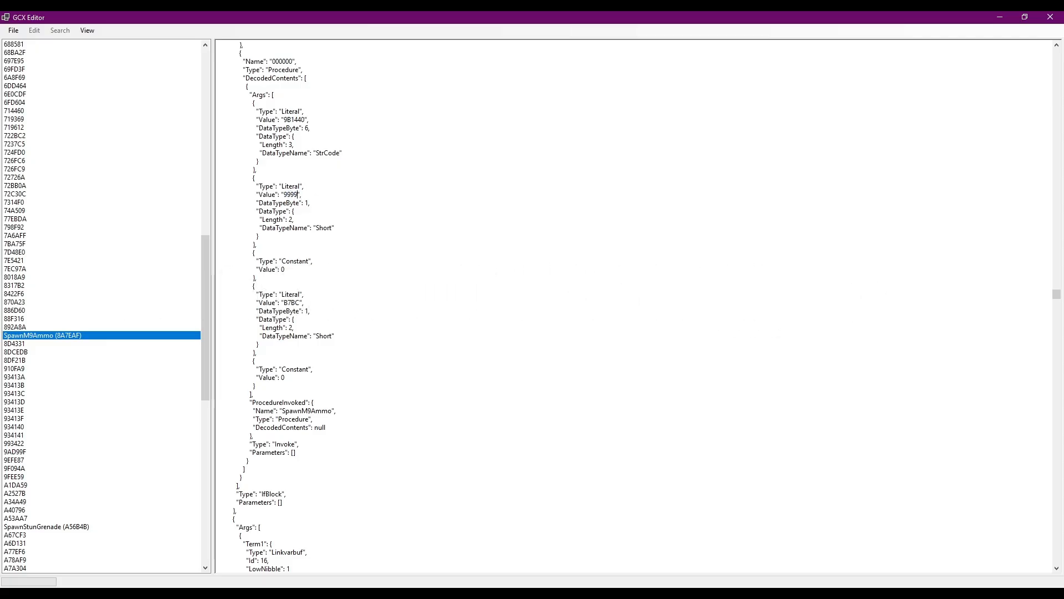
left_click(13, 30)
mouse_move(83, 67)
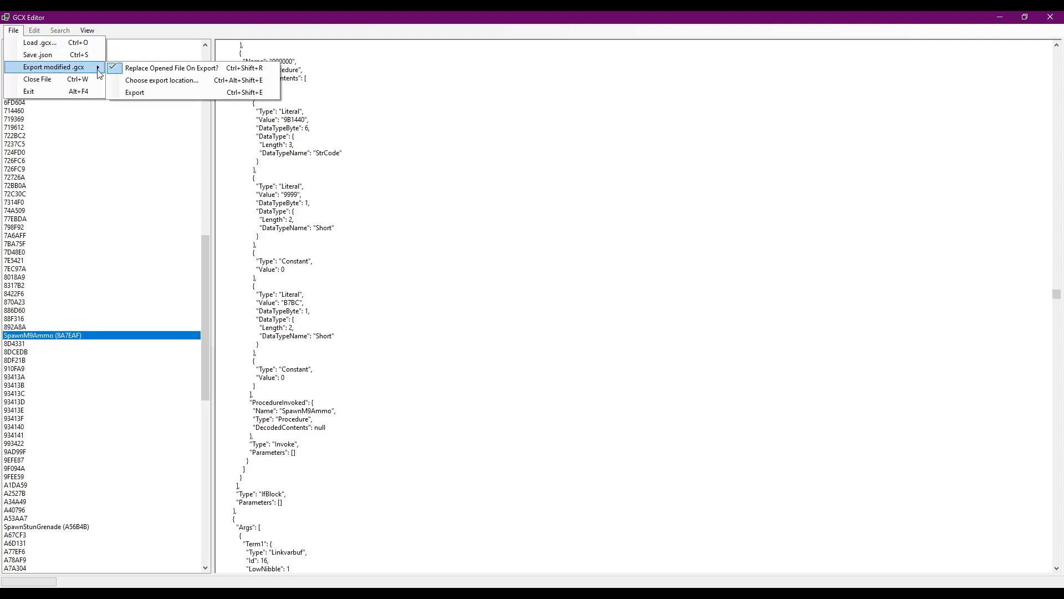
left_click(151, 92)
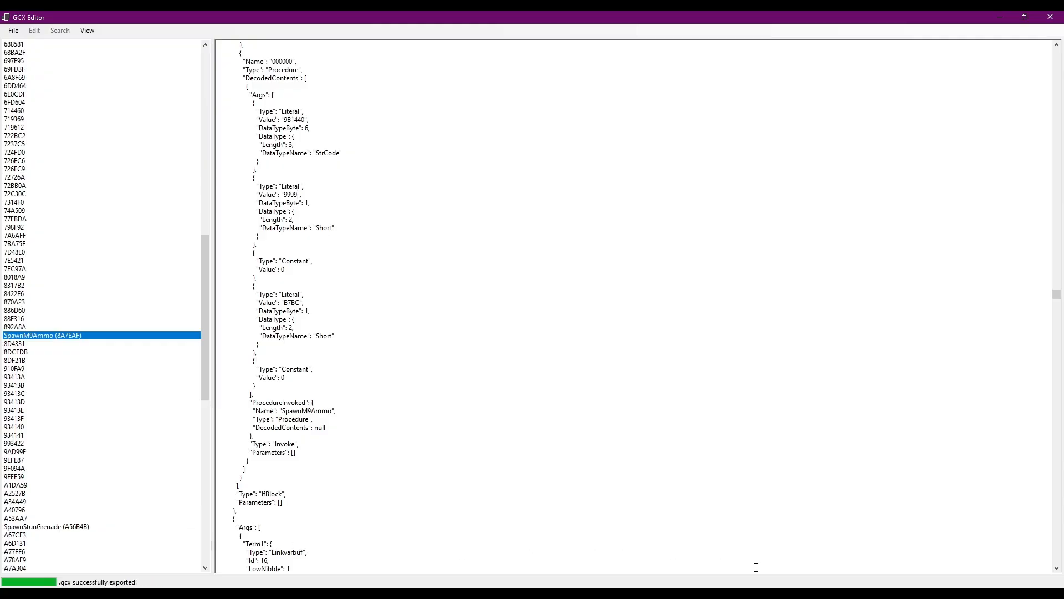
Switch to METAL GEAR SOLID 2 and move the character through the crew's lounge to the bar to check the item's placement.
left_click(751, 595)
key("shift+Tab")
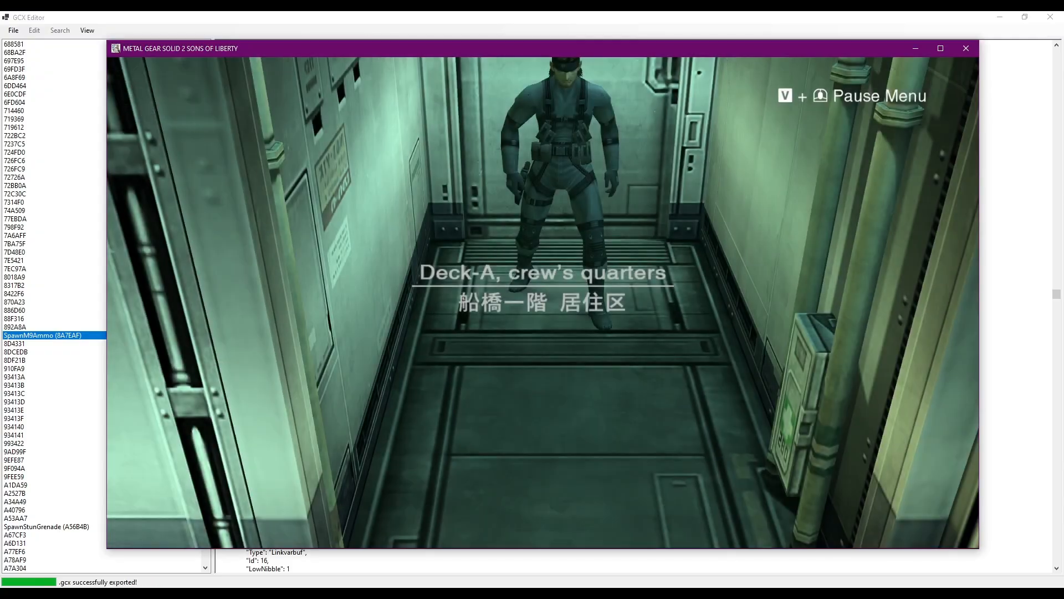
key("w")
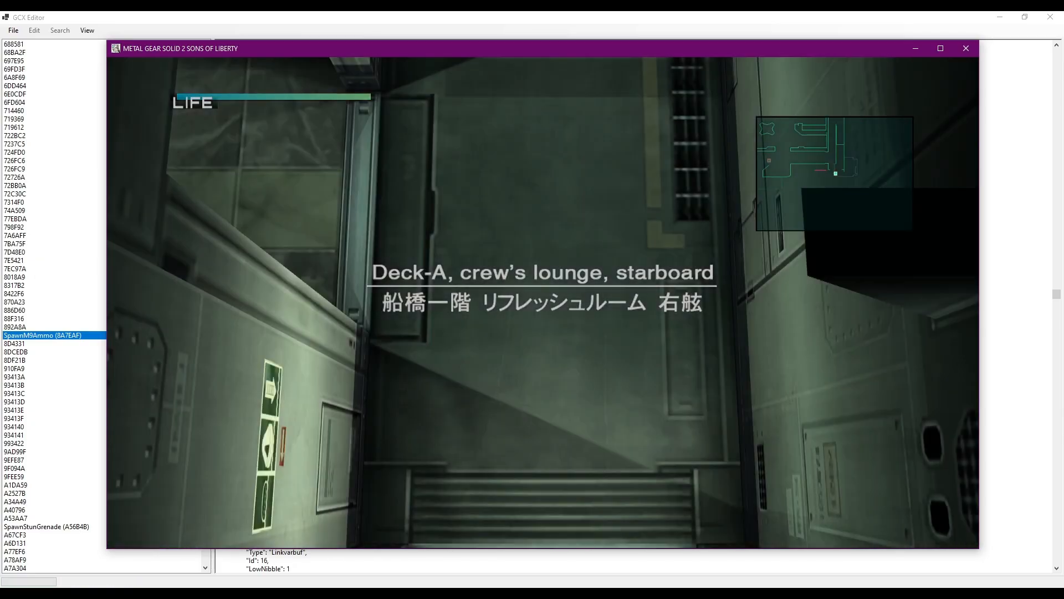
key("w")
key("a")
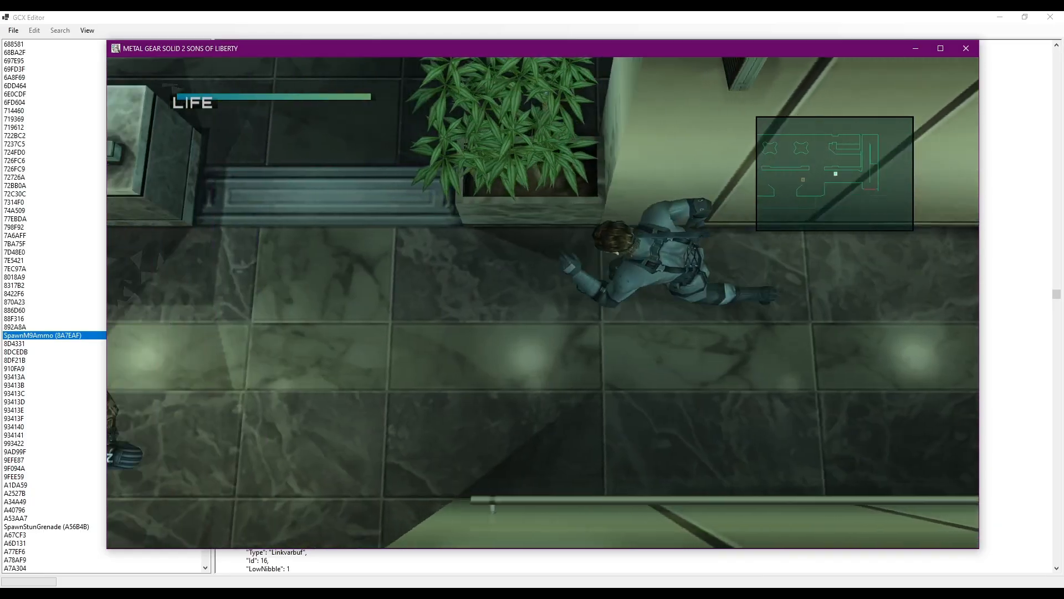
key("w")
key("d")
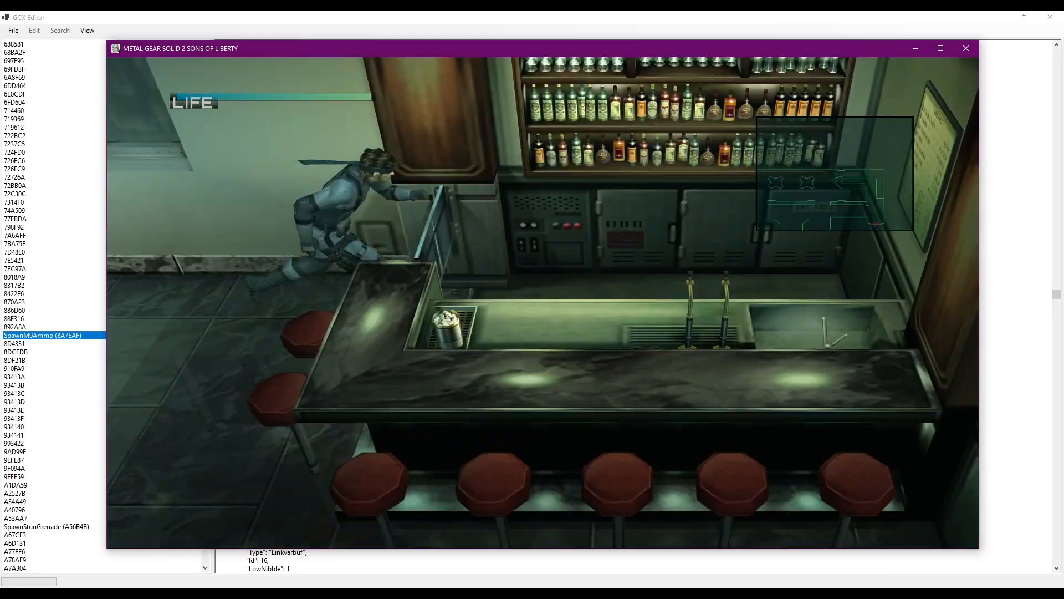
key("f")
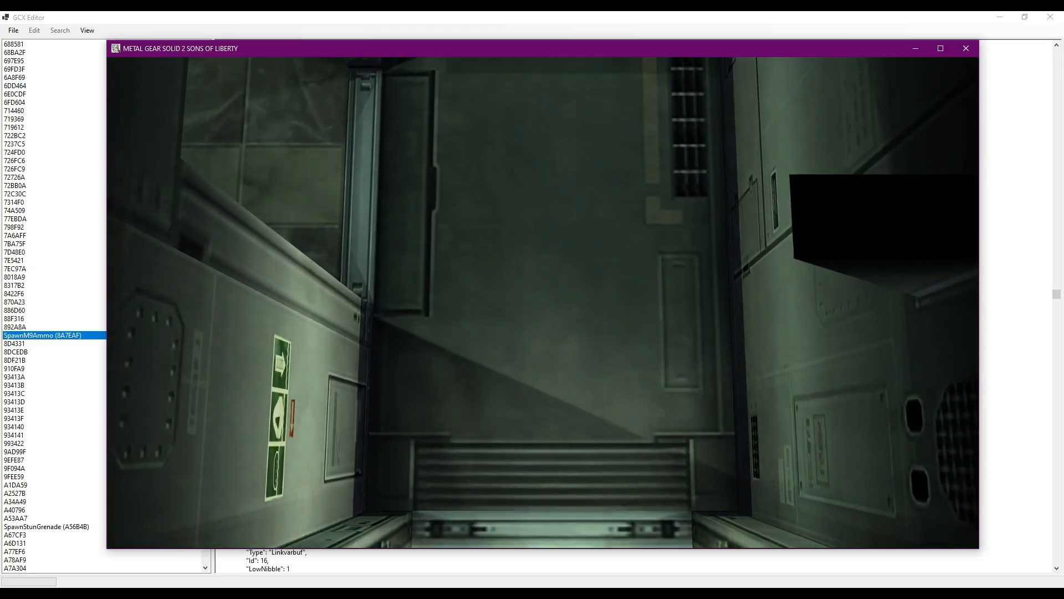
Return to GCX Editor and set the first Short literal in the SpawnM9Ammo call to 5555.
key("shift+Tab")
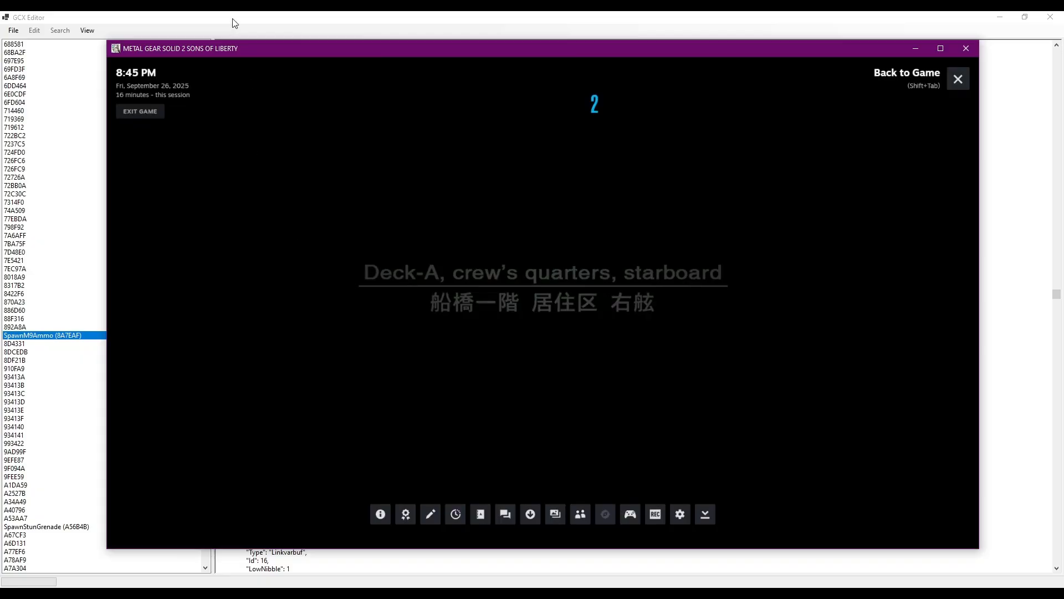
left_click(235, 24)
double_click(293, 195)
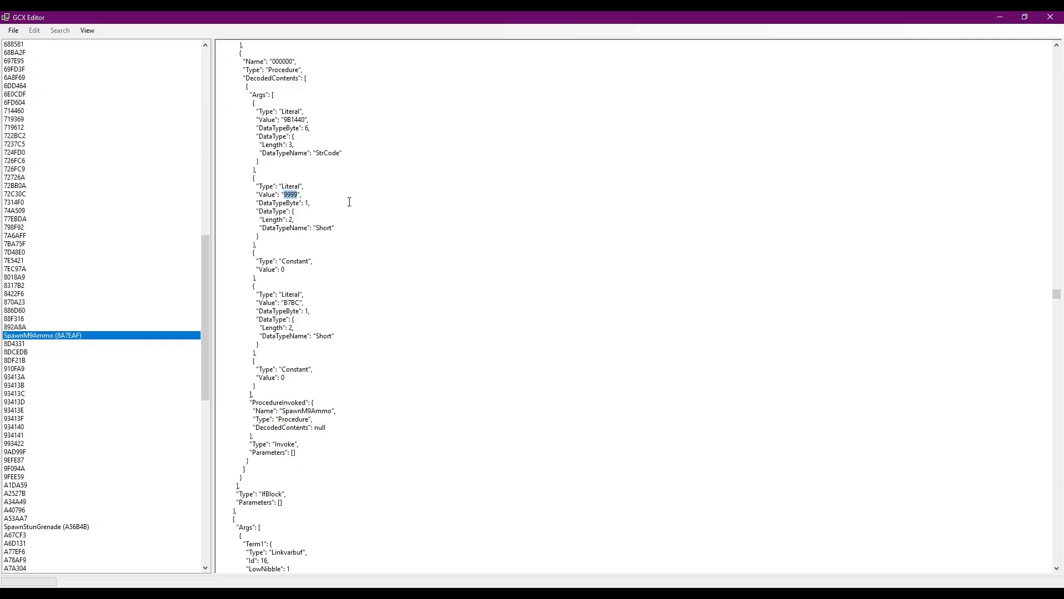
type("5555")
Export the .gcx with the 5555 value and resume METAL GEAR SOLID 2.
left_click(13, 30)
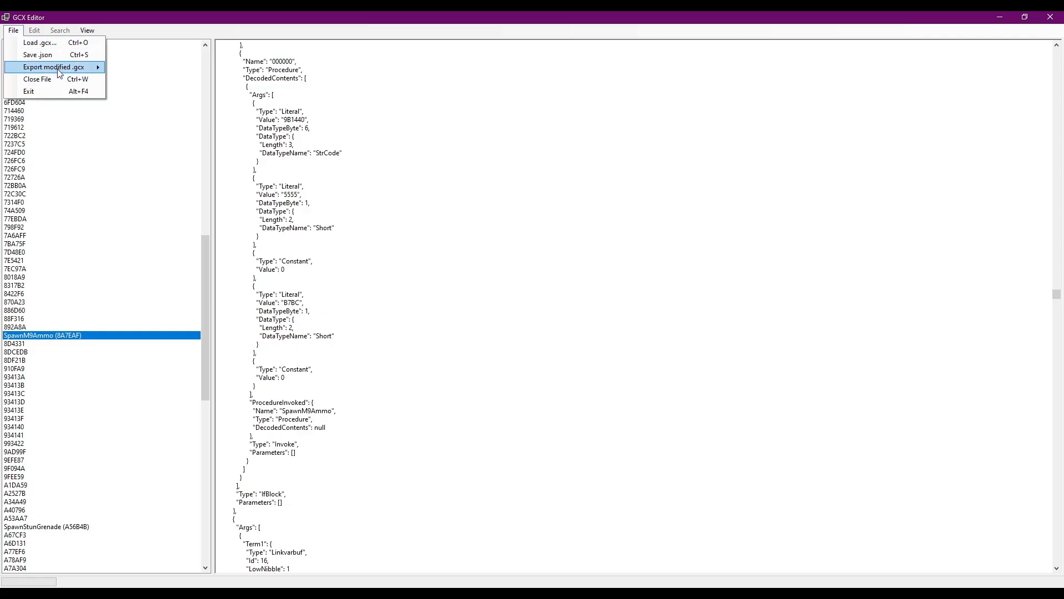
mouse_move(67, 67)
left_click(145, 92)
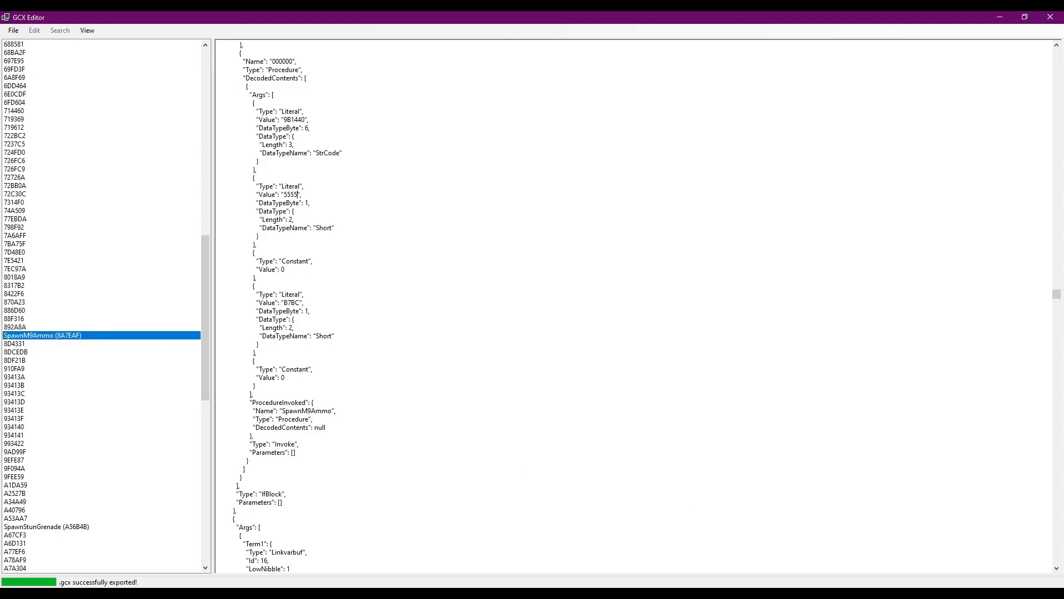
key("alt+Tab")
key("shift+Tab")
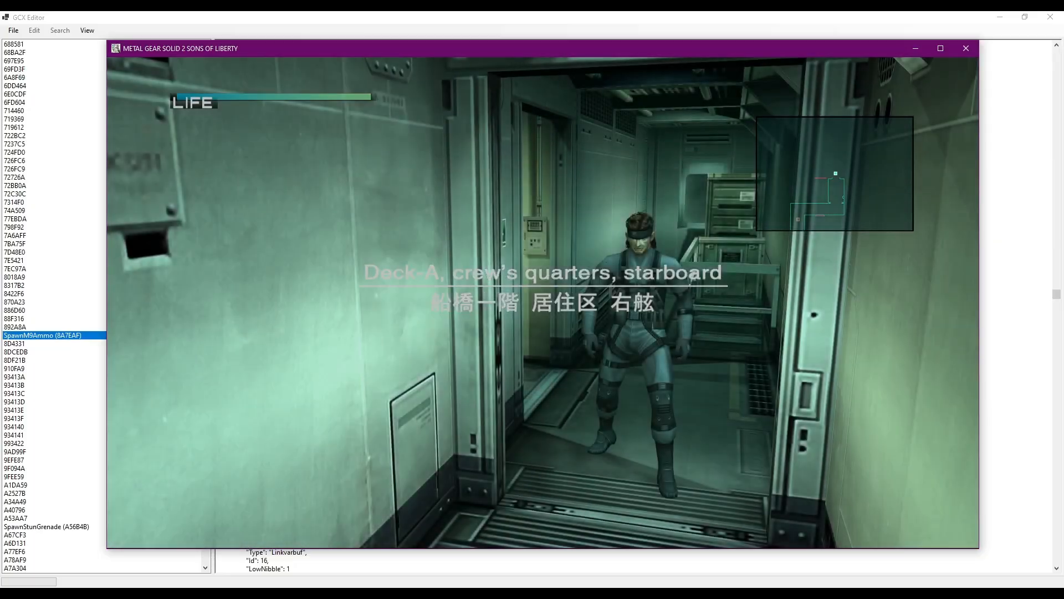
Back in GCX Editor, set the first Short literal in the SpawnM9Ammo call to CE68 and export the modified .gcx.
key("alt+Tab")
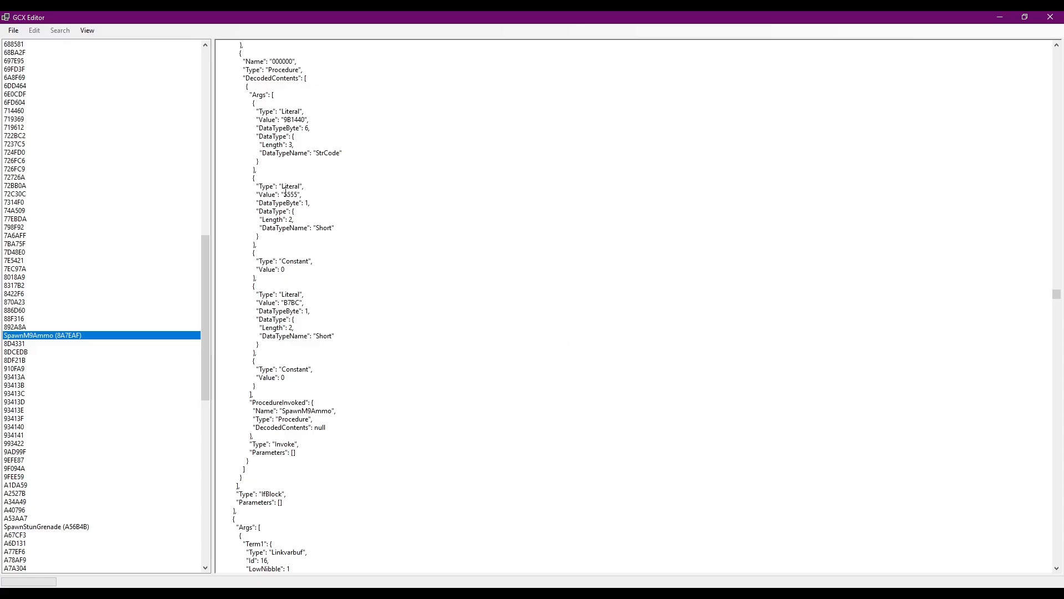
left_click_drag(283, 194, 299, 195)
left_click(298, 194)
type("CE68")
left_click(13, 30)
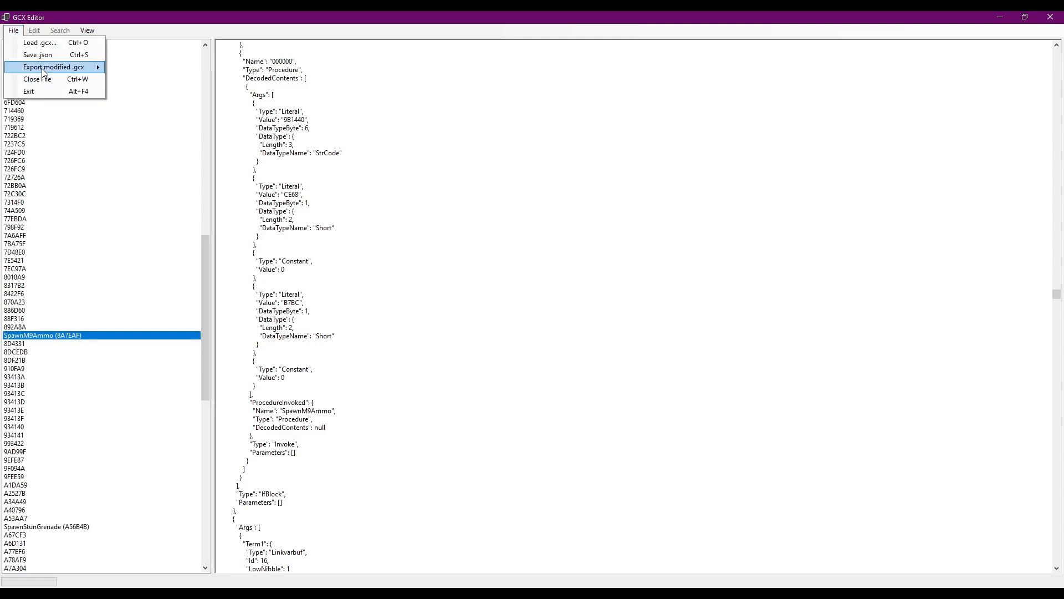
mouse_move(45, 71)
left_click(135, 88)
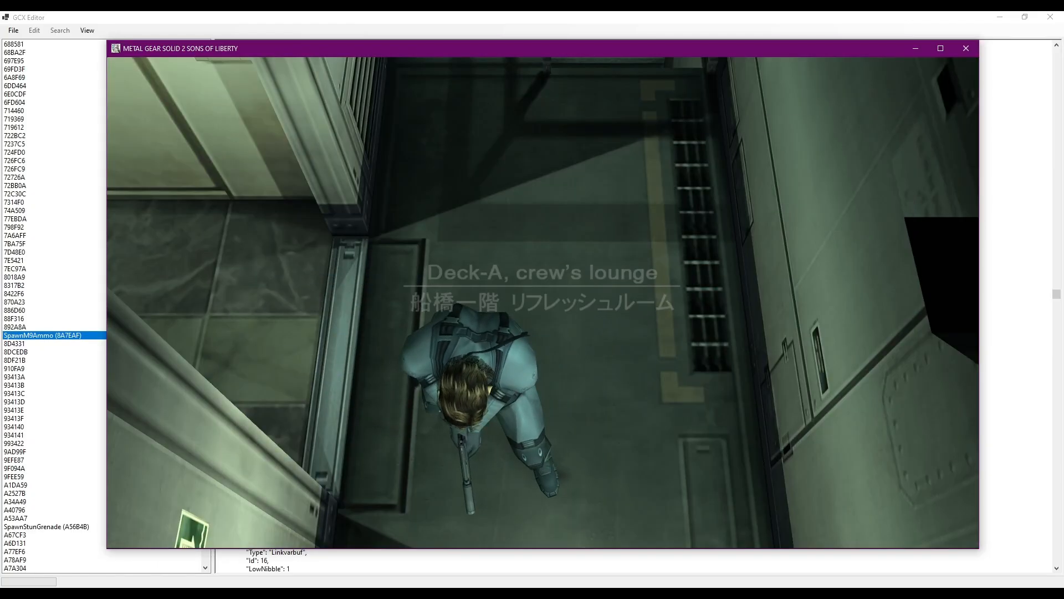
Pause the game and switch back to GCX Editor.
key("shift+Tab")
left_click(230, 23)
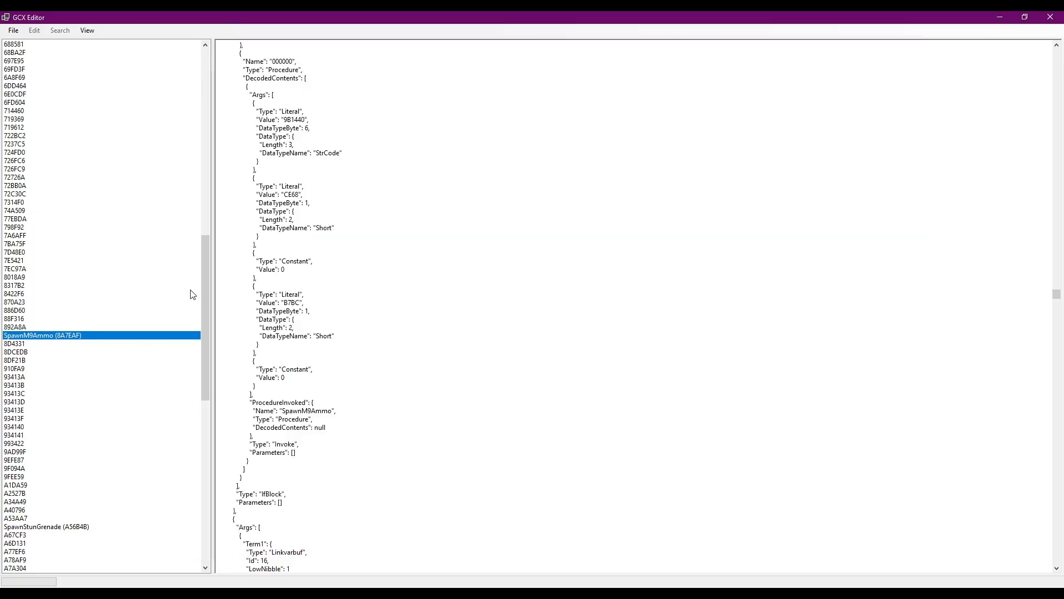